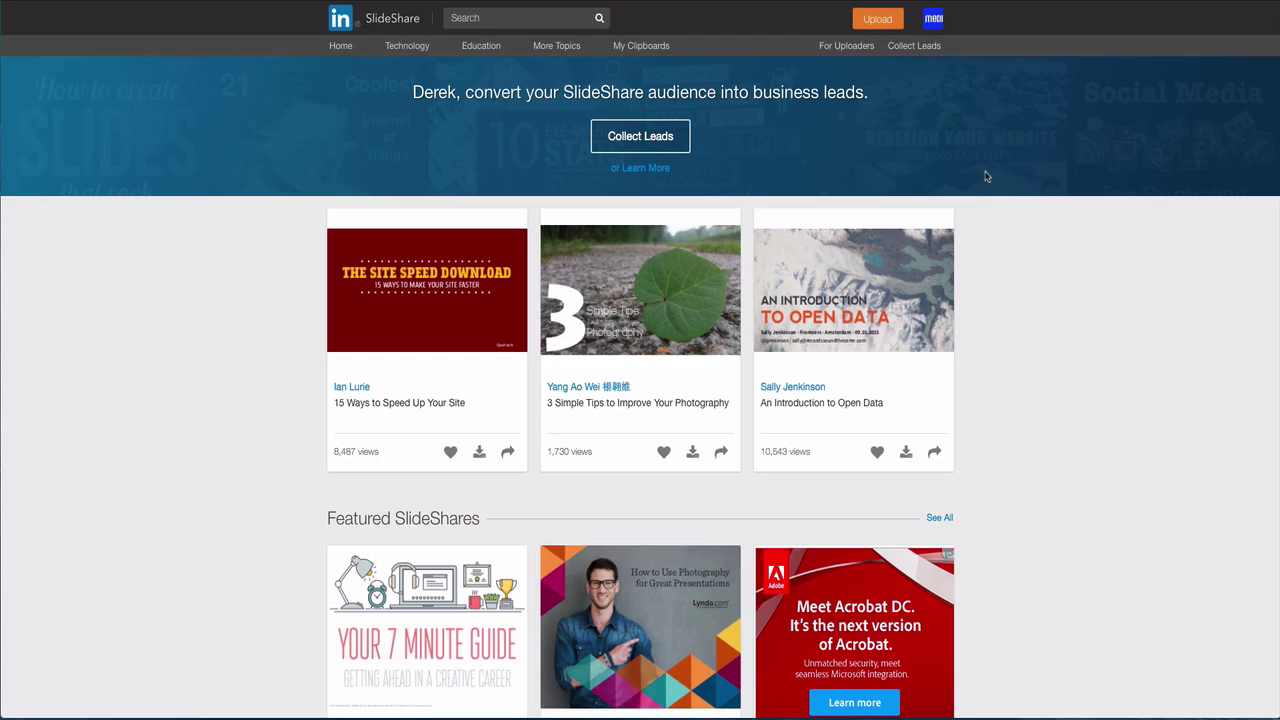
Step: Start a new upload with the LeveledReadingPlansLevels...shop.pdf file from the Desktop folder
left_click(876, 22)
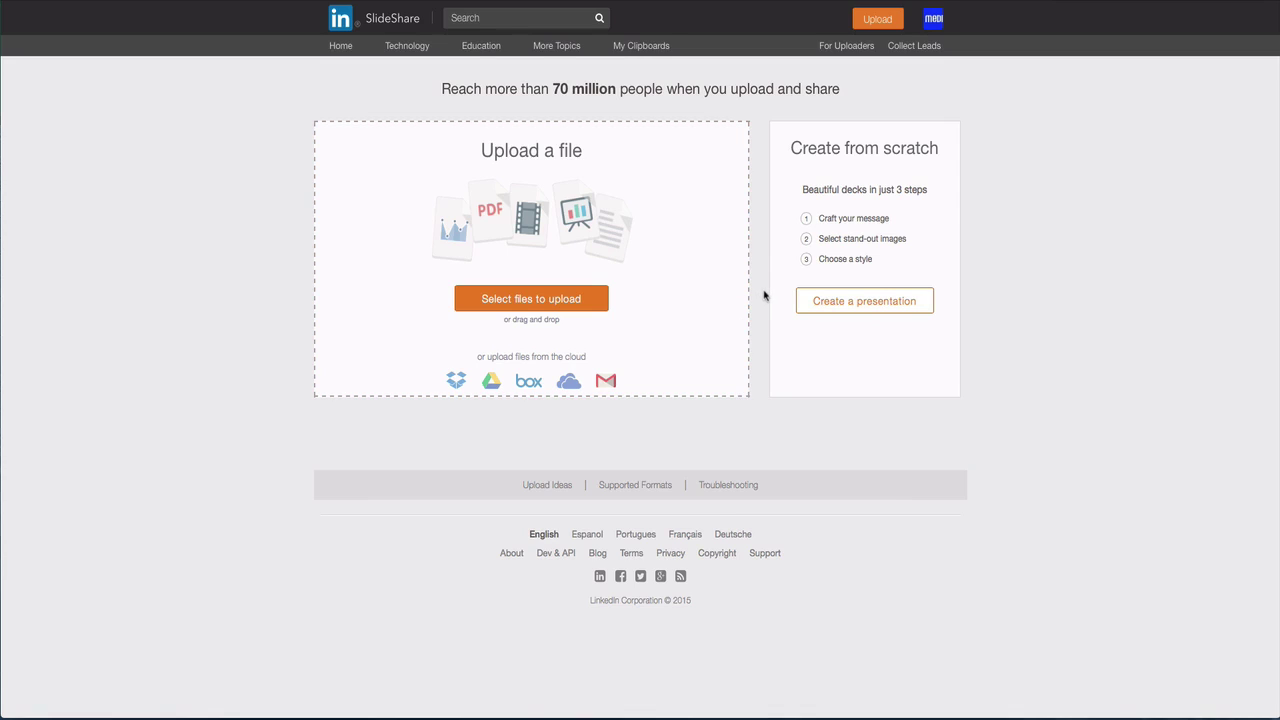
left_click(597, 306)
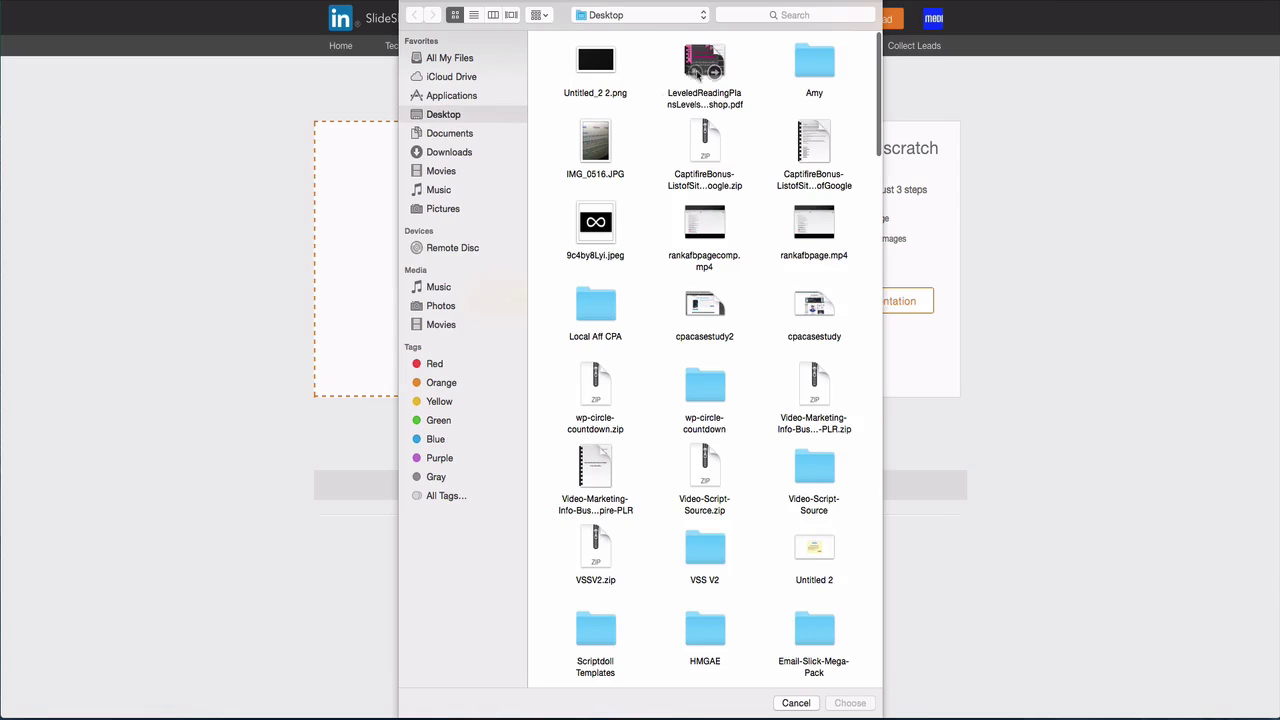
double_click(704, 68)
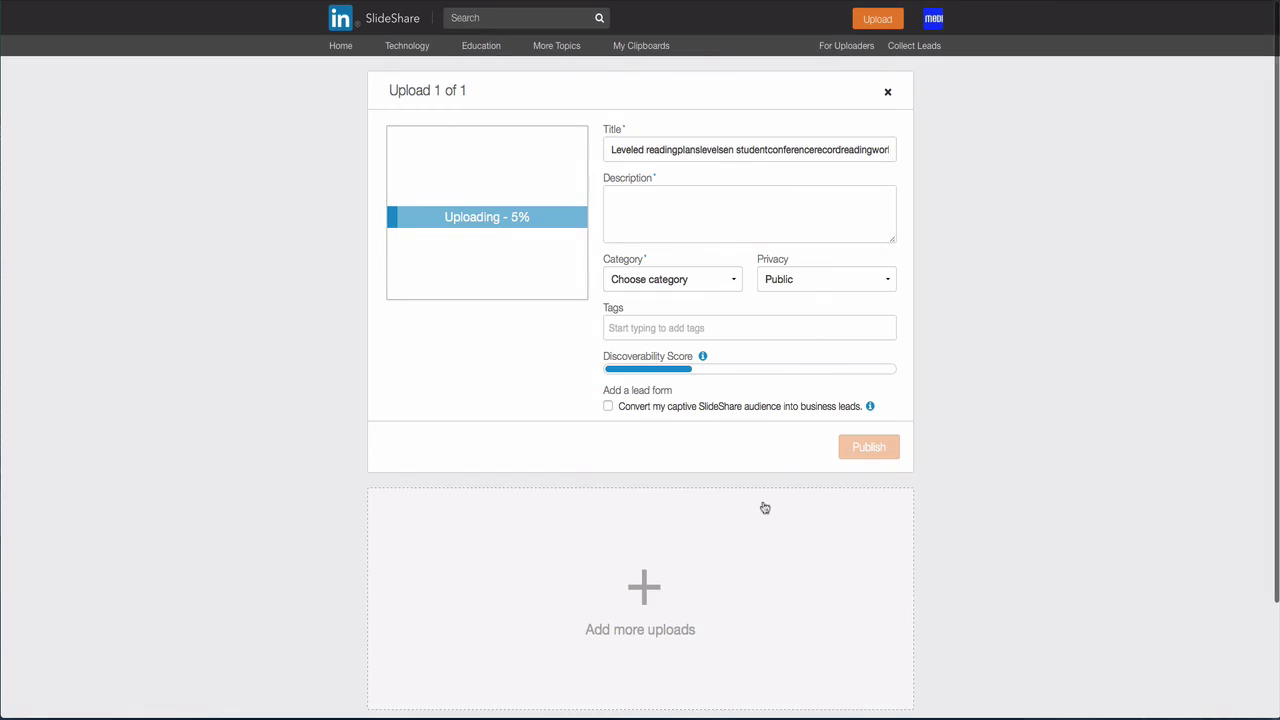
Step: Replace the upload's title with "Keyword Main - Free Main Keyword To Help You Do Something"
left_click(700, 150)
key("super+a")
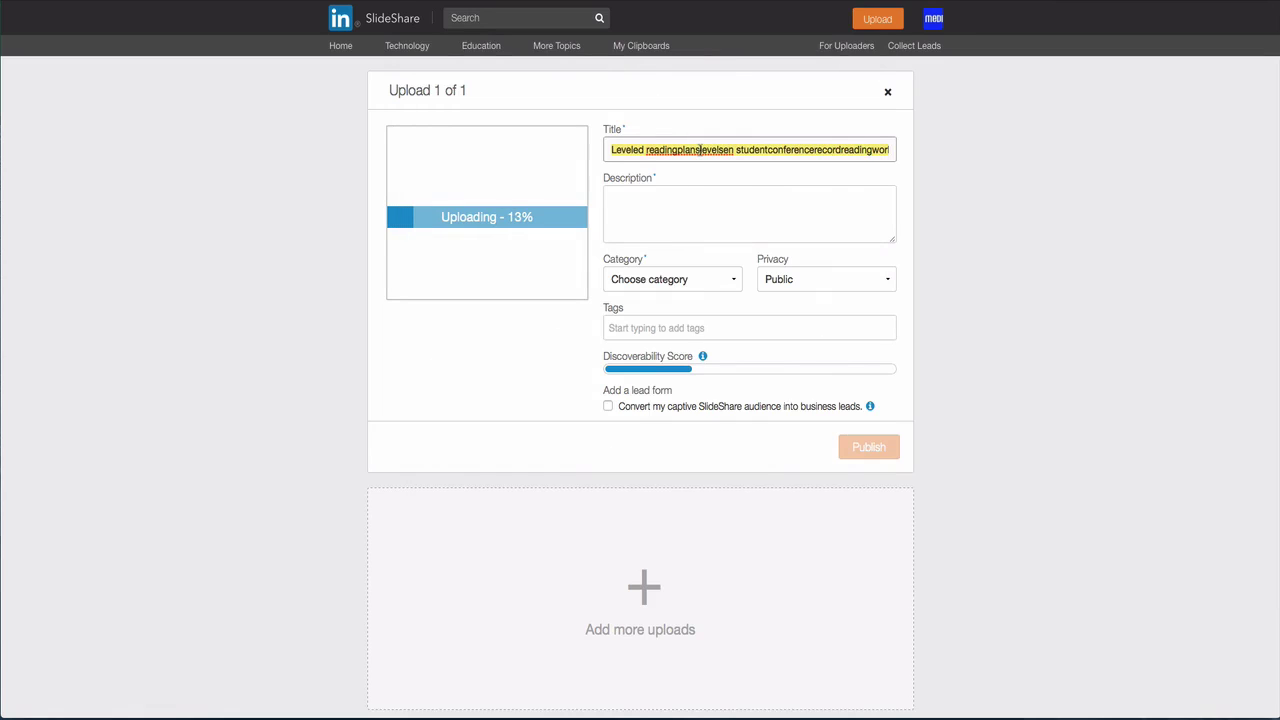
type("K")
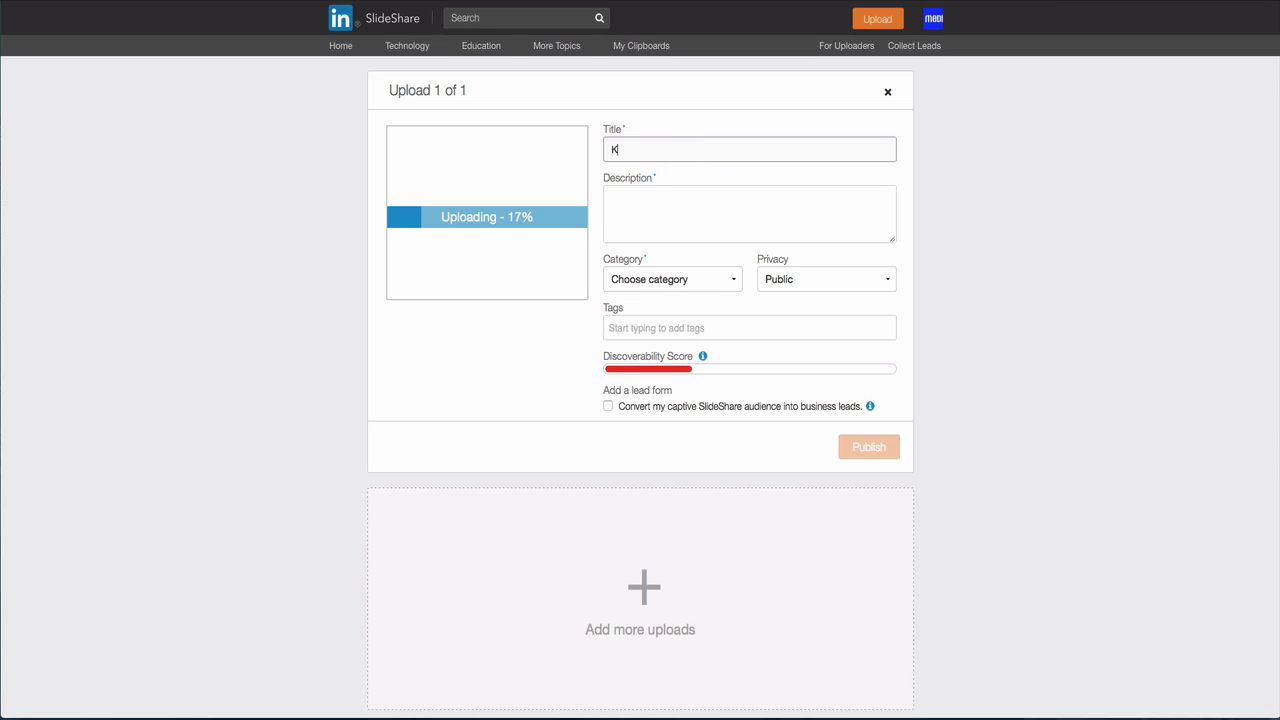
type("eyword Main -")
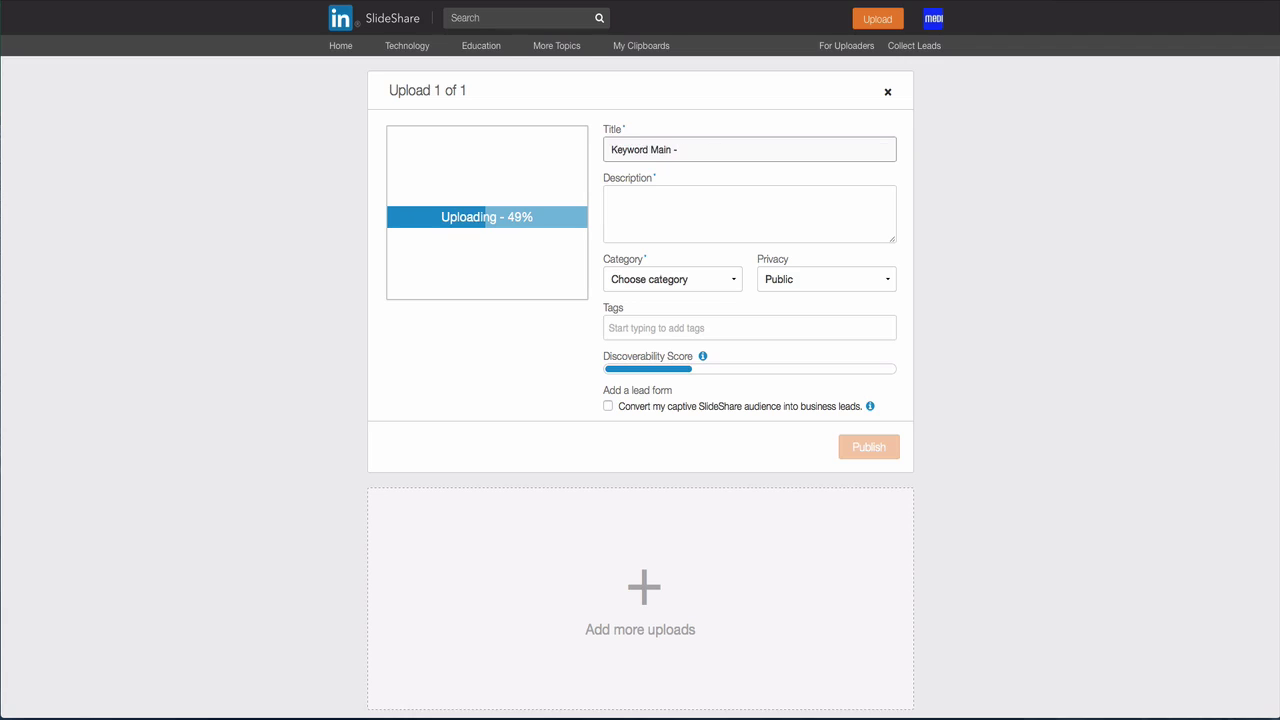
type("Free Main Keyword ")
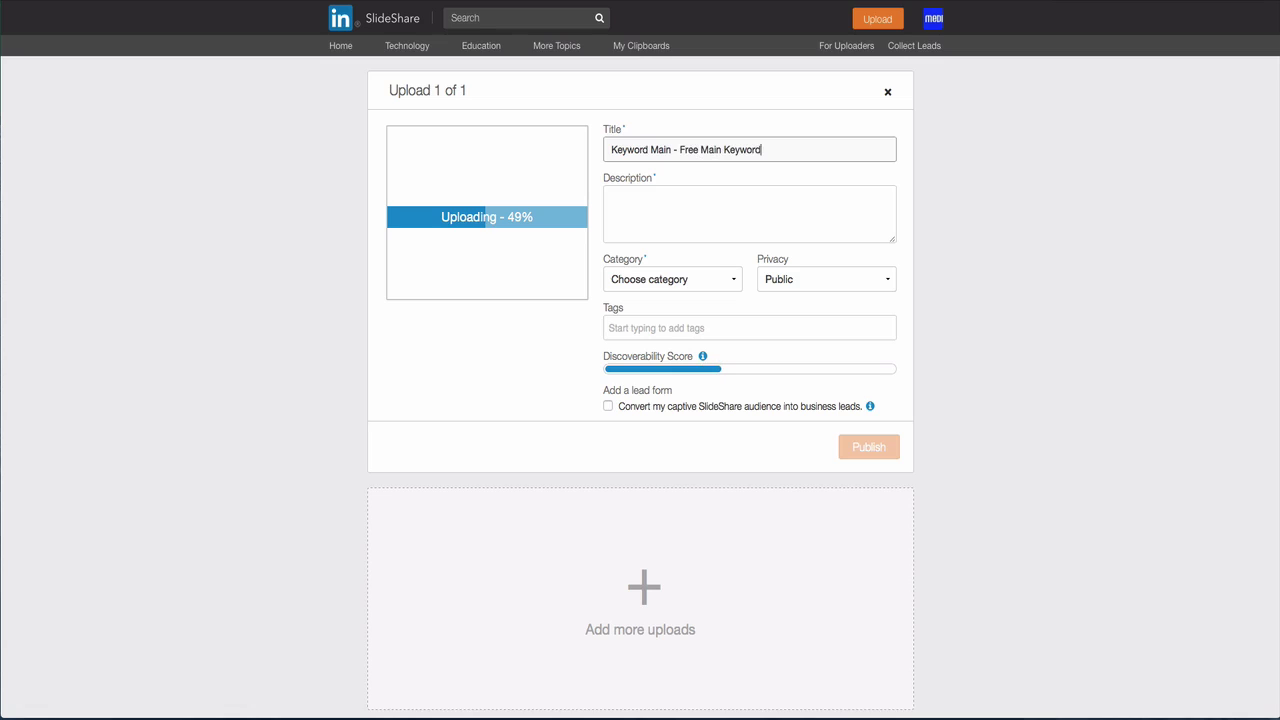
type("To Help You ")
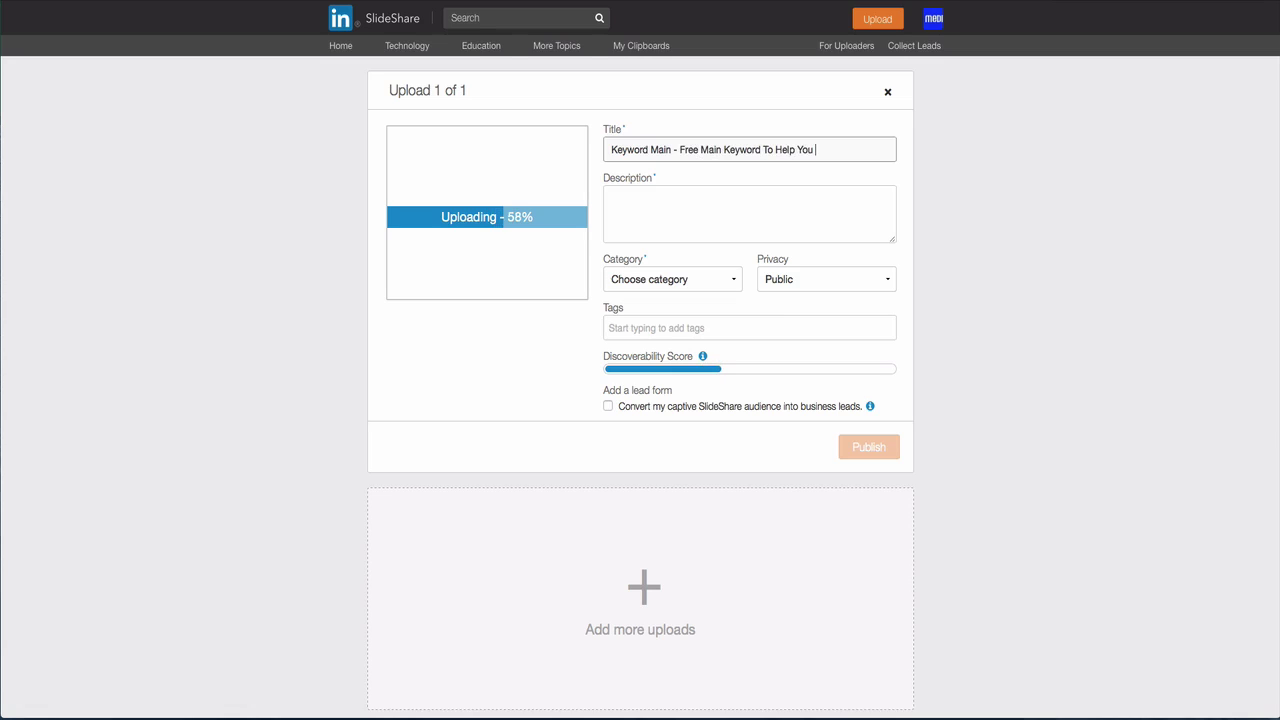
type("Do SOmethi")
type("ng")
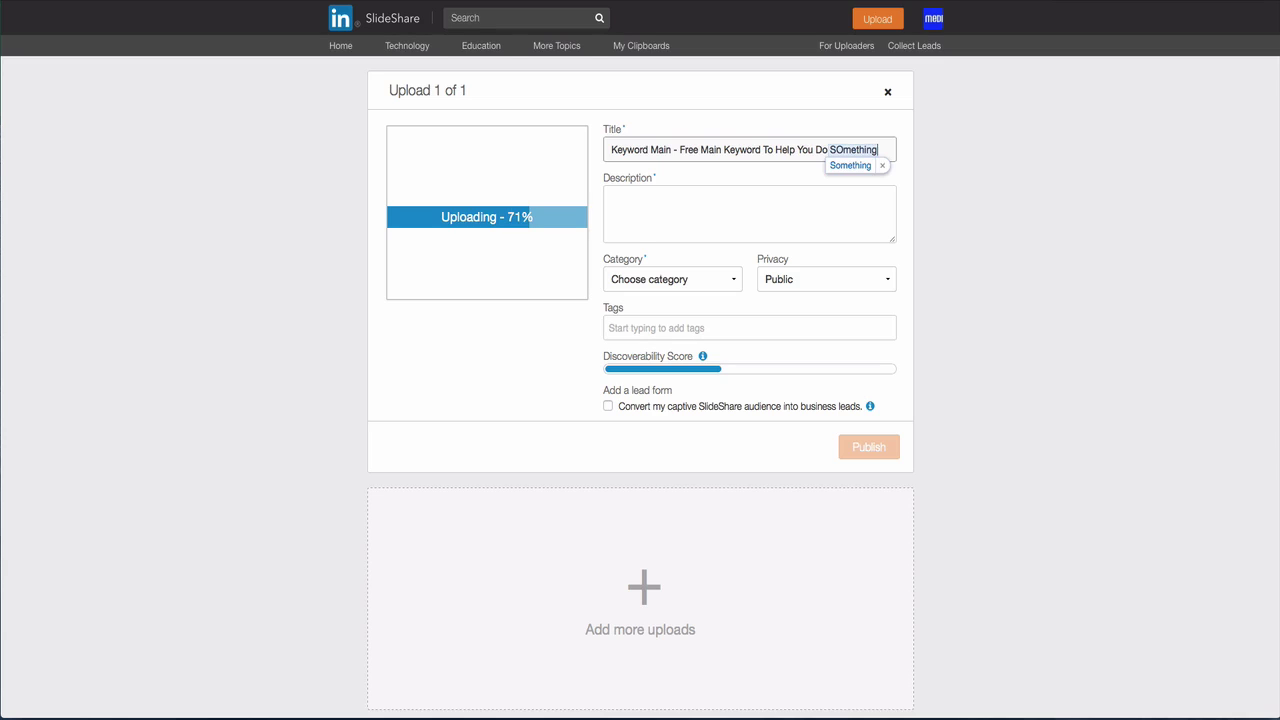
left_click(837, 150)
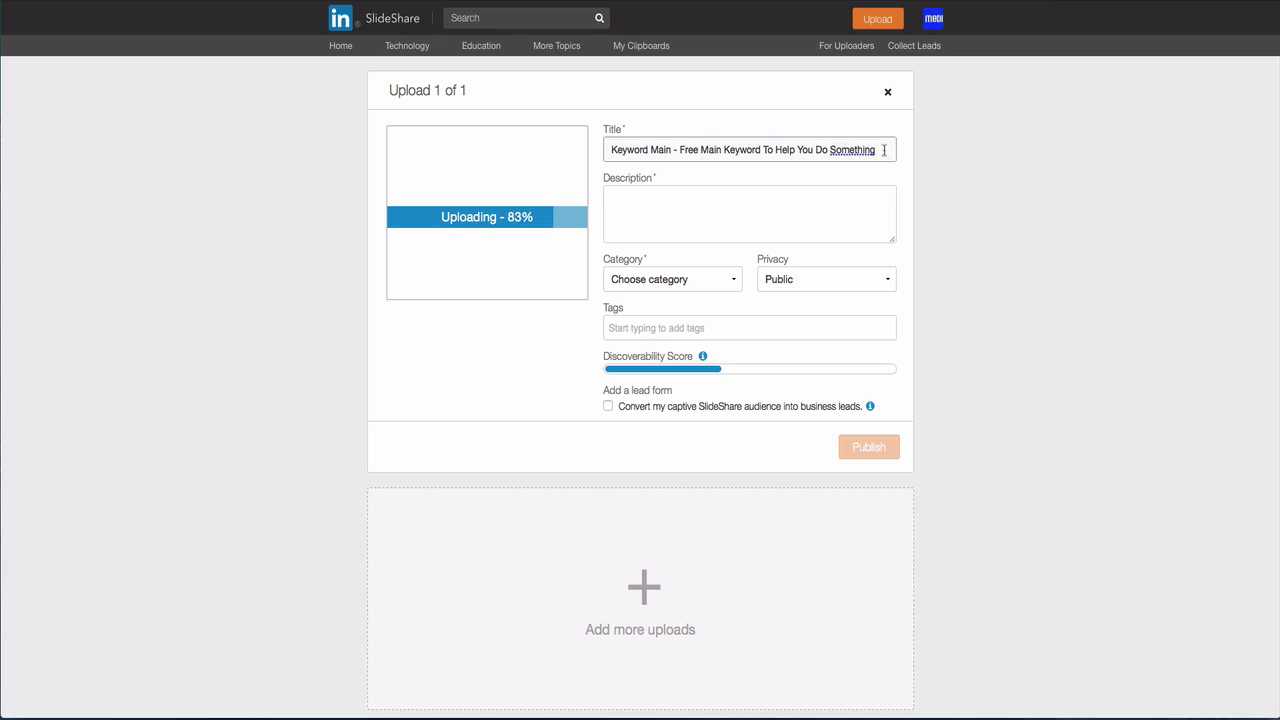
key("Tab")
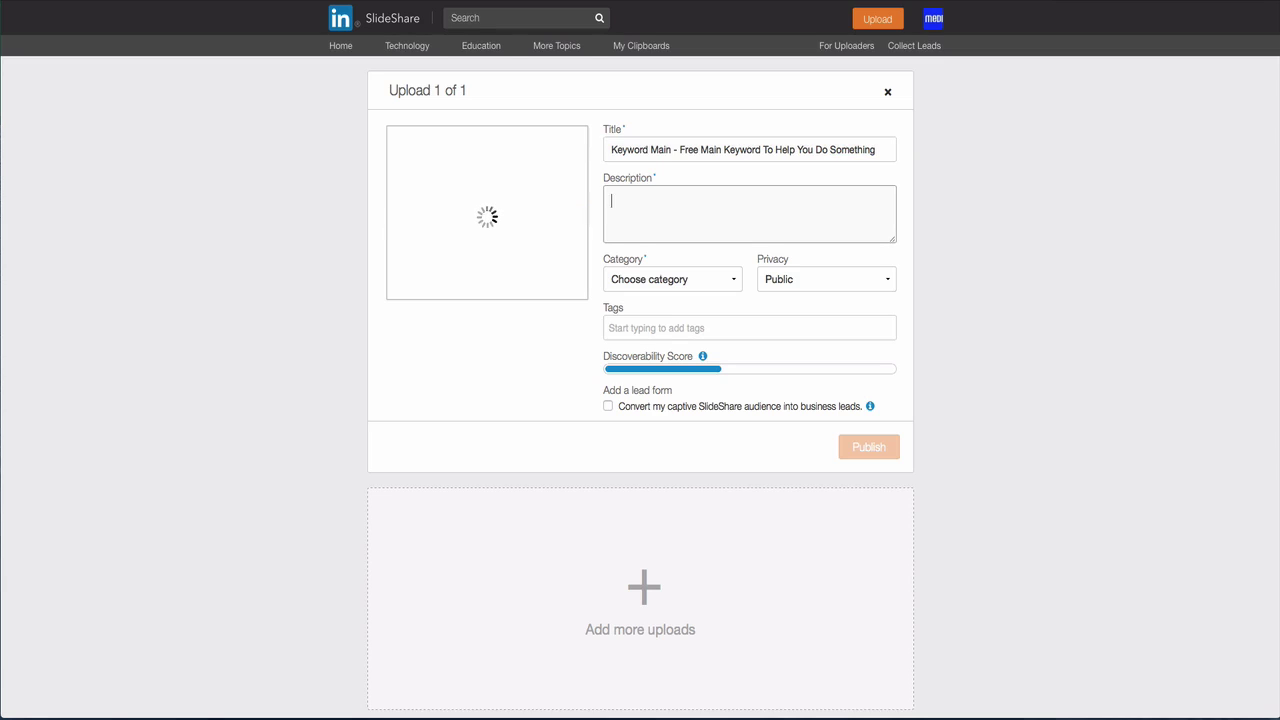
type("http:")
type("//link")
type(".com ")
type("Mian")
key("BackSpace")
key("BackSpace")
key("BackSpace")
key("BackSpace")
type("ain Keyword ")
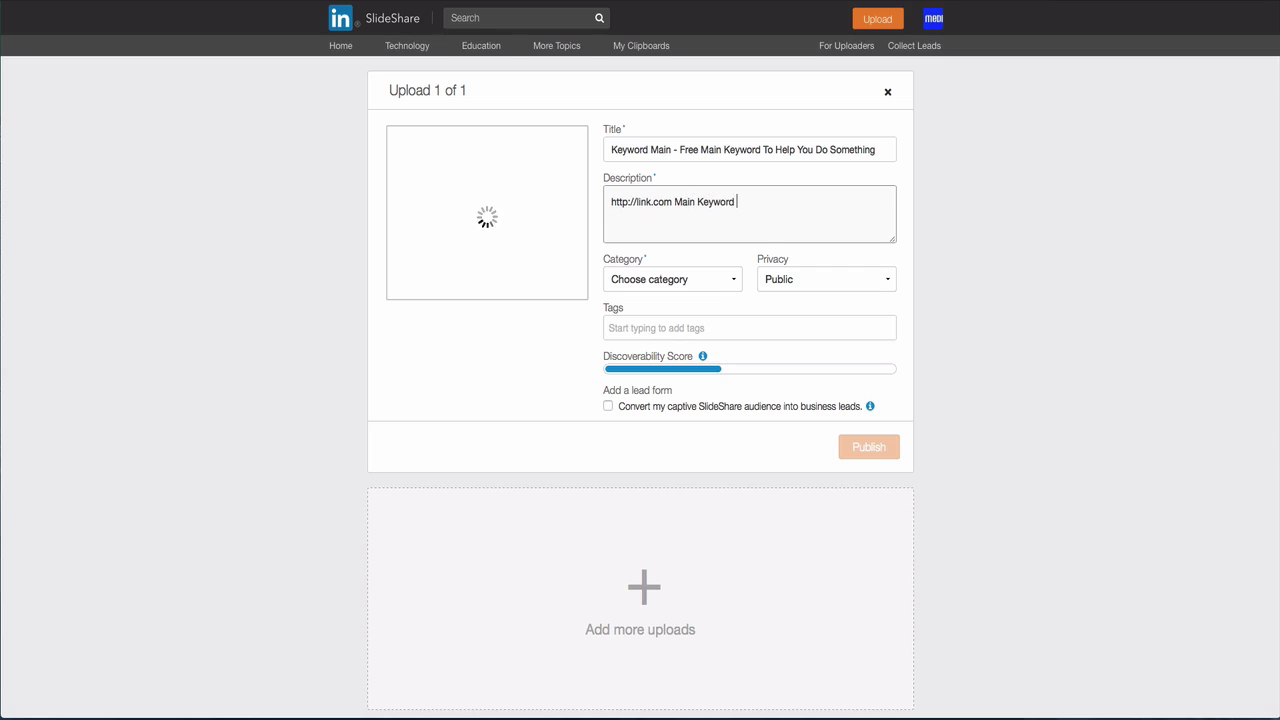
type("Worked in front")
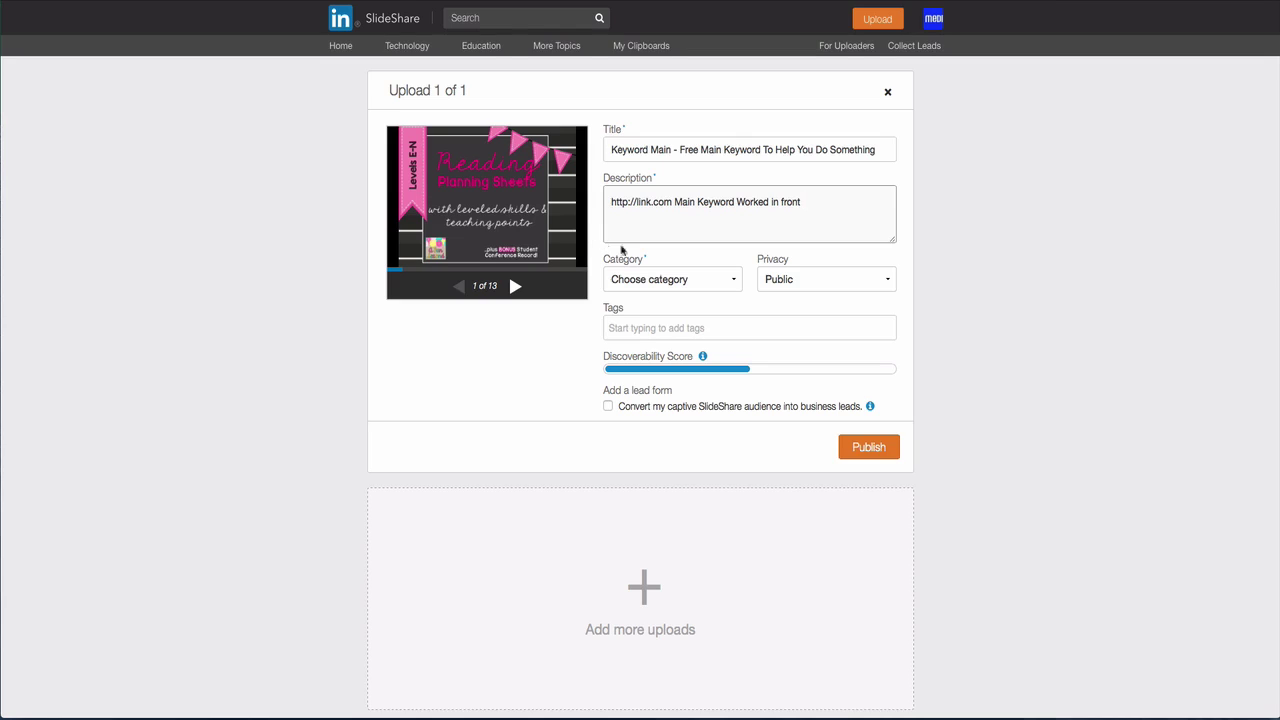
Step: Set the category to Education and add the tags keyword 1, keyword 2 and keyword 3
left_click(717, 284)
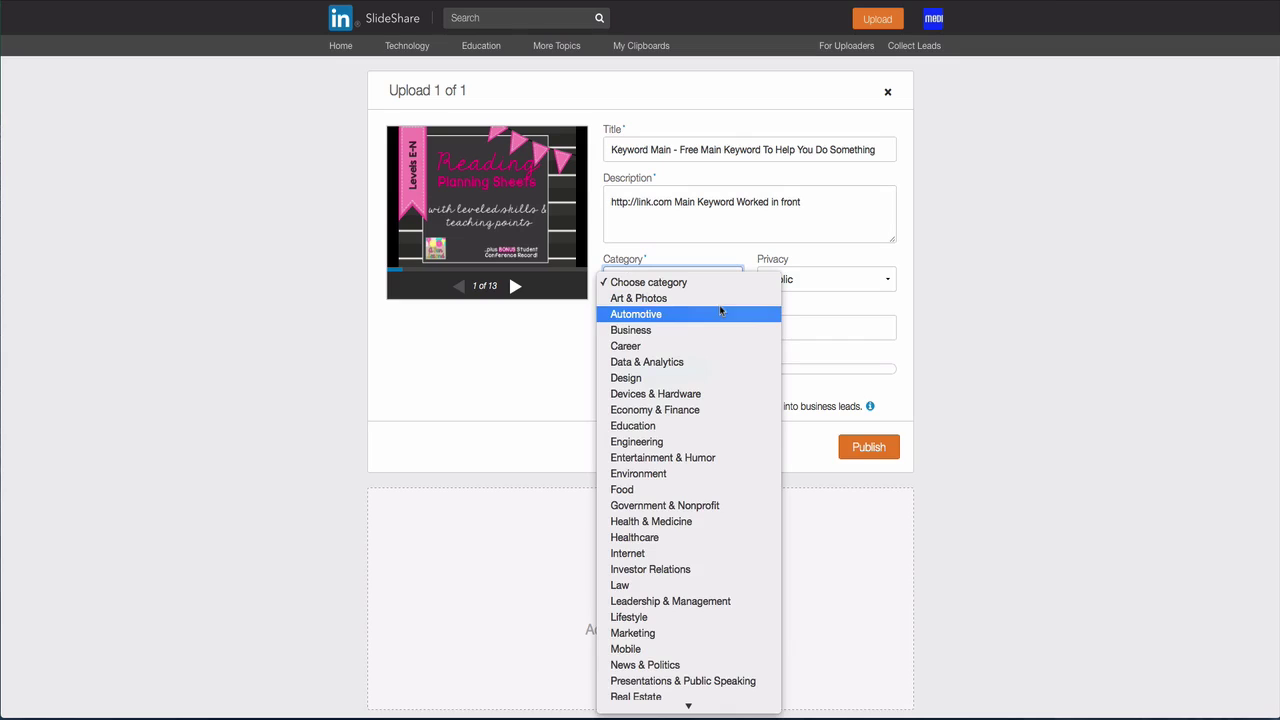
left_click(713, 425)
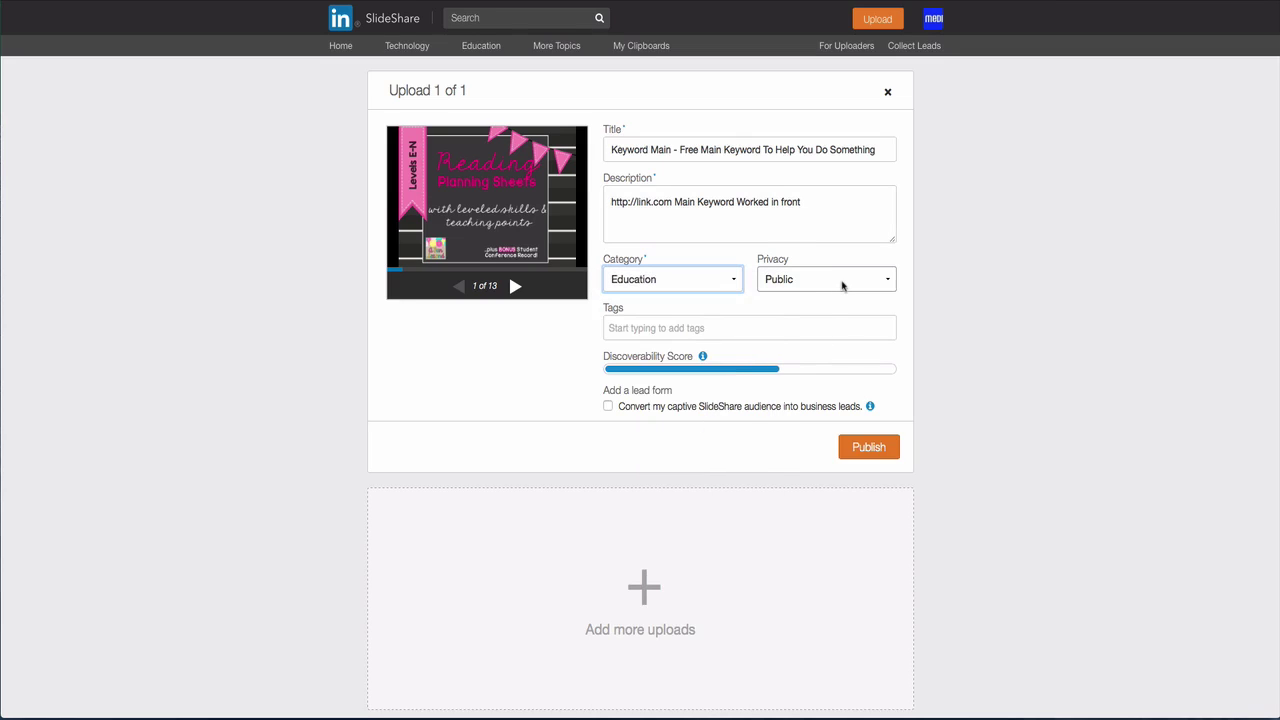
left_click(709, 330)
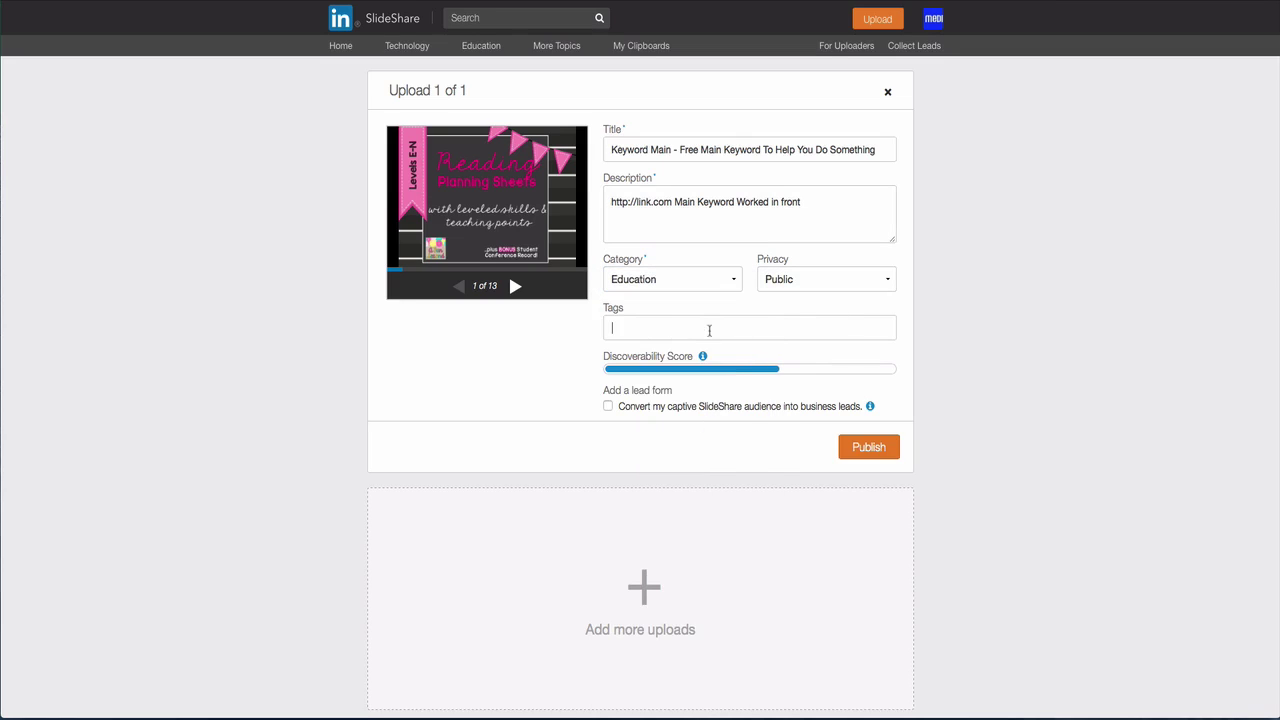
type("keyword 1")
key("Return")
type("k")
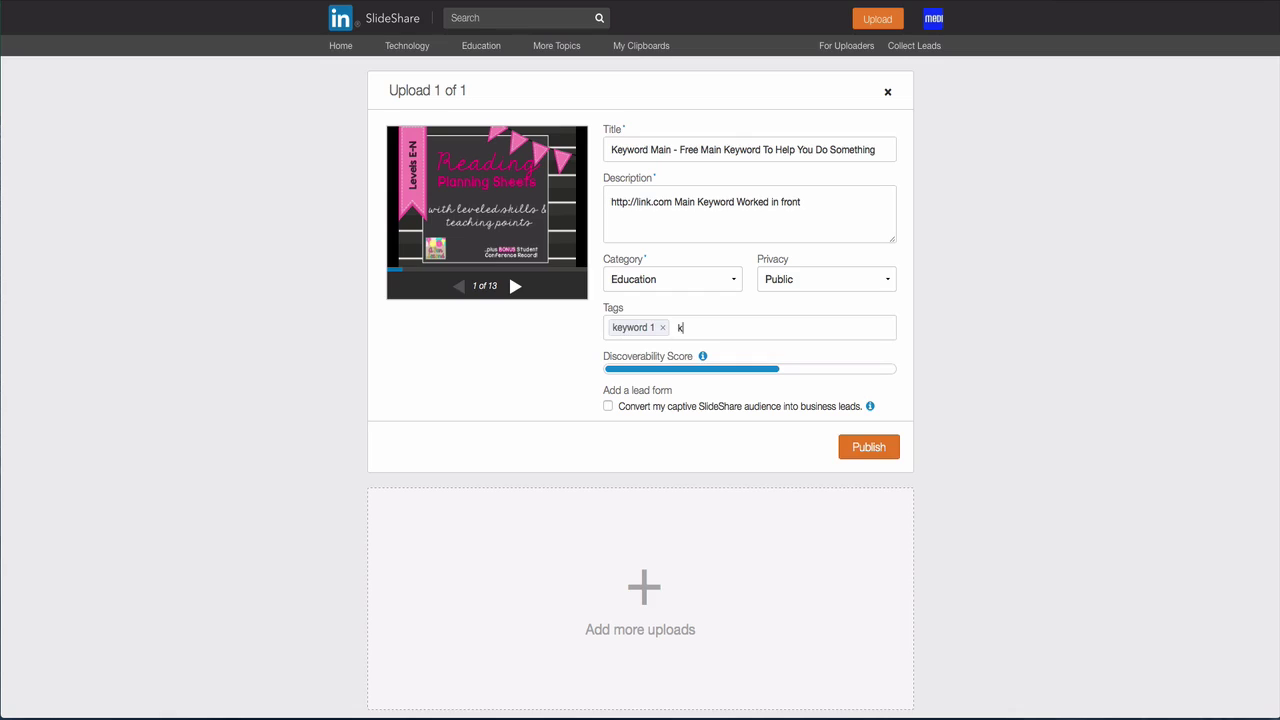
type("eyword 2")
key("Return")
type("keyword")
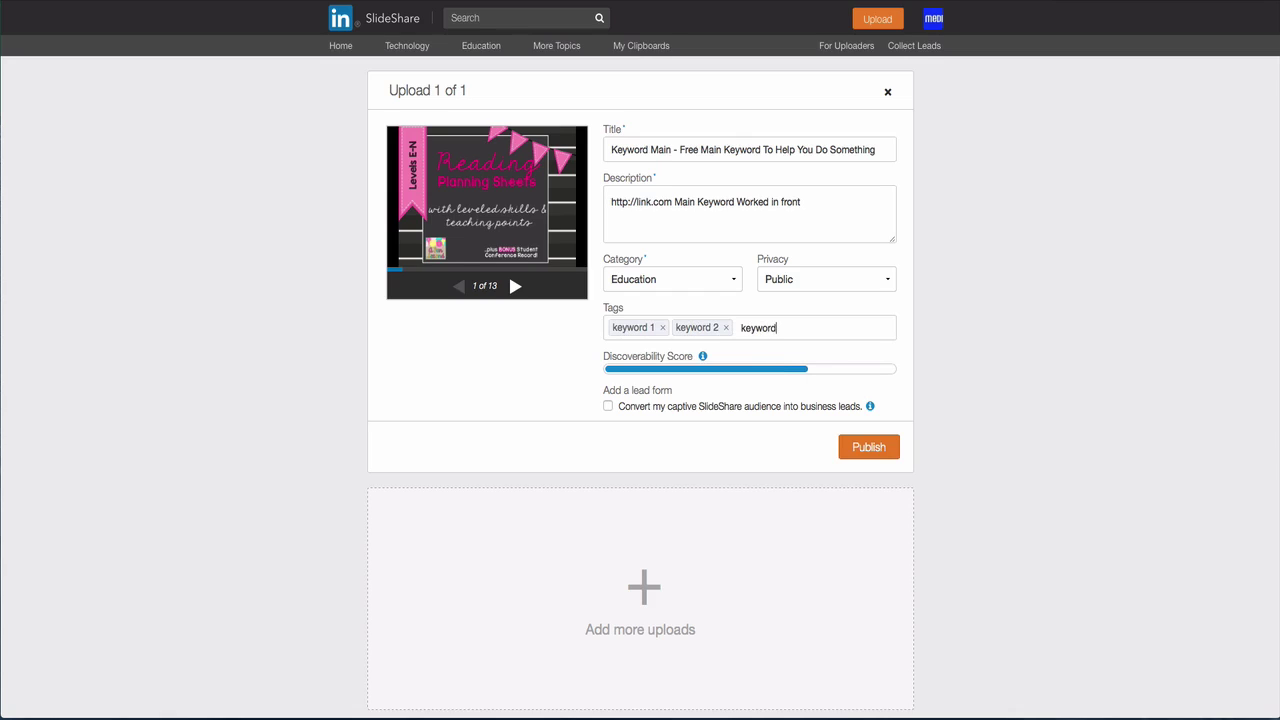
type(" 3")
key("Return")
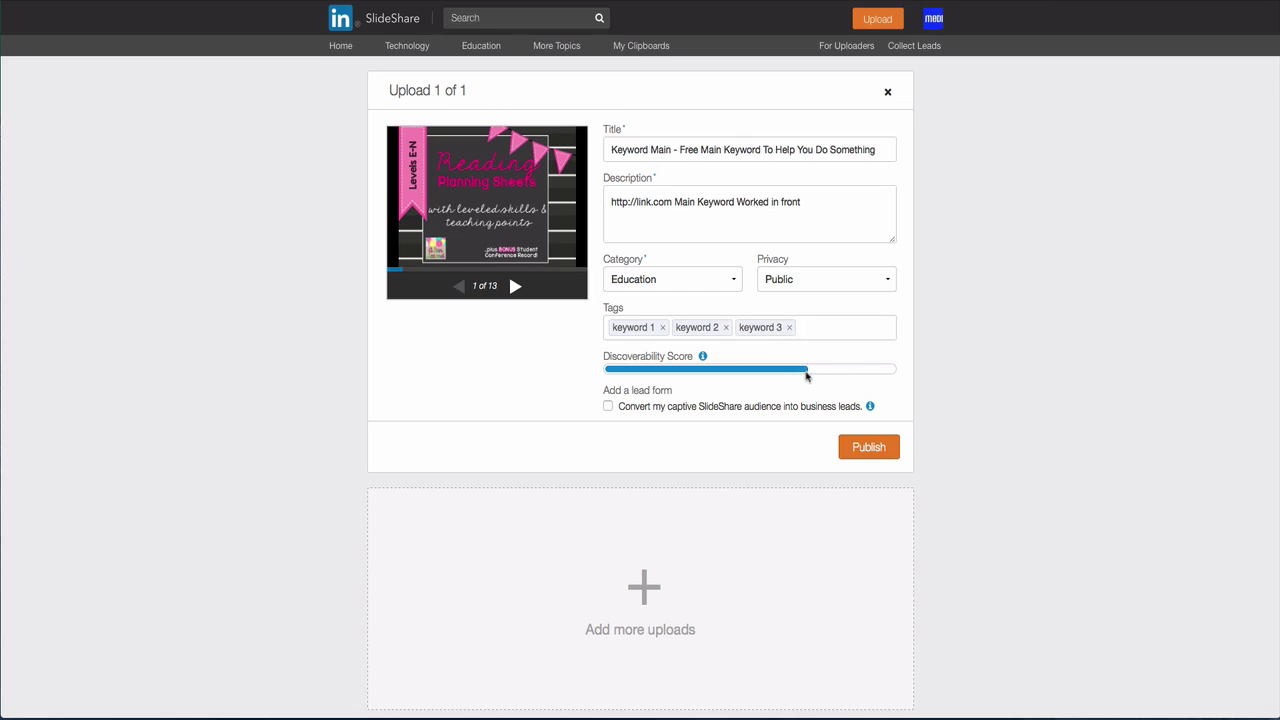
Step: Lengthen the description by adding five more copies of its existing text, and publish the upload
left_click_drag(806, 202, 607, 202)
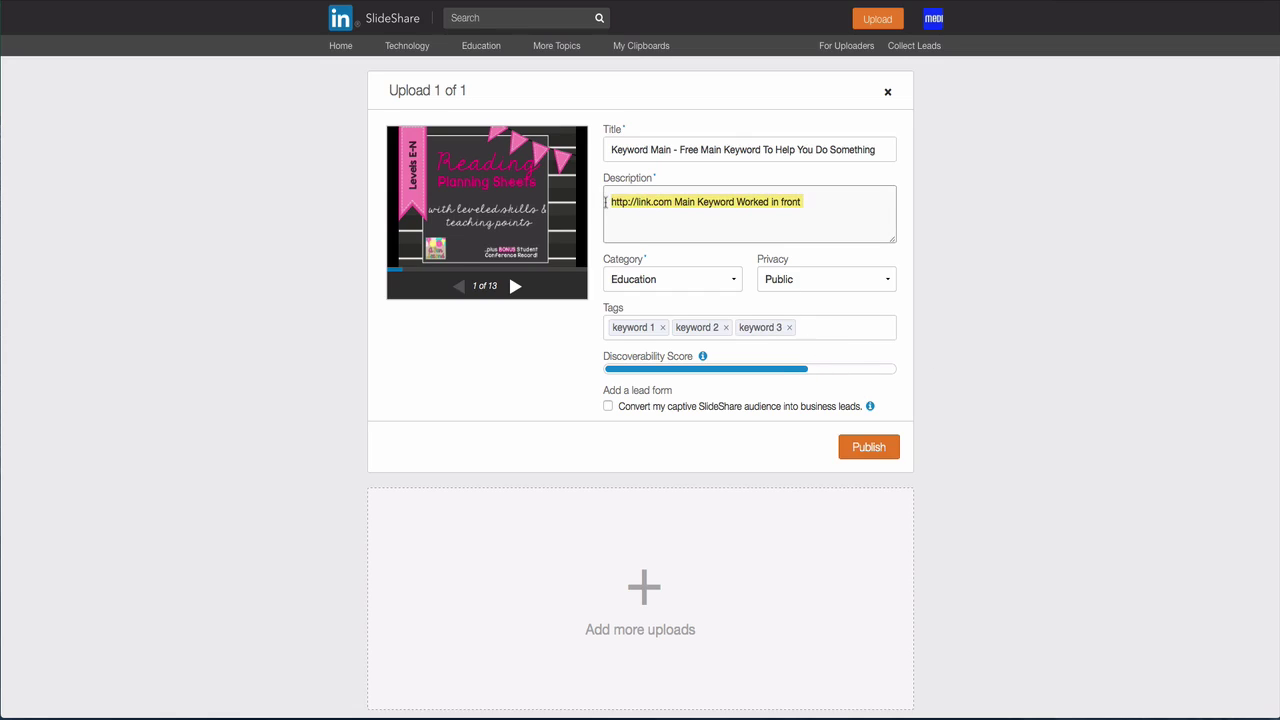
left_click(833, 205)
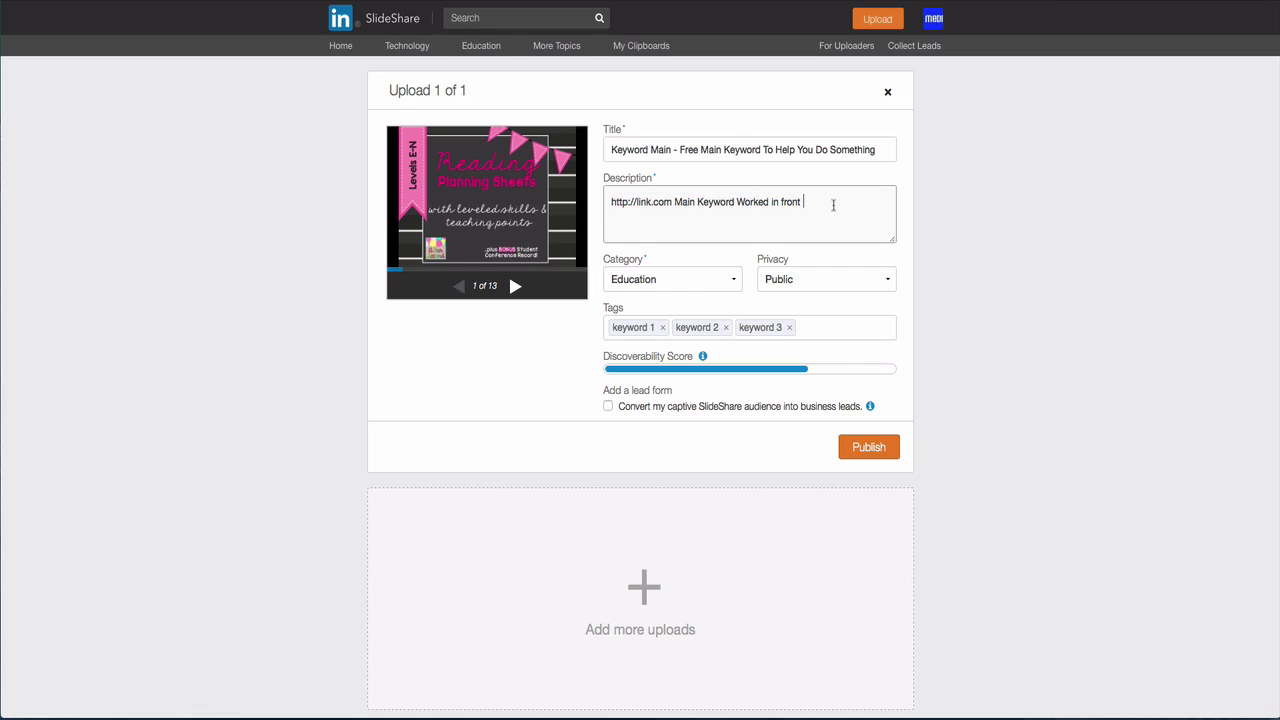
key("ctrl+v")
key("ctrl+v")
key("ctrl+v")
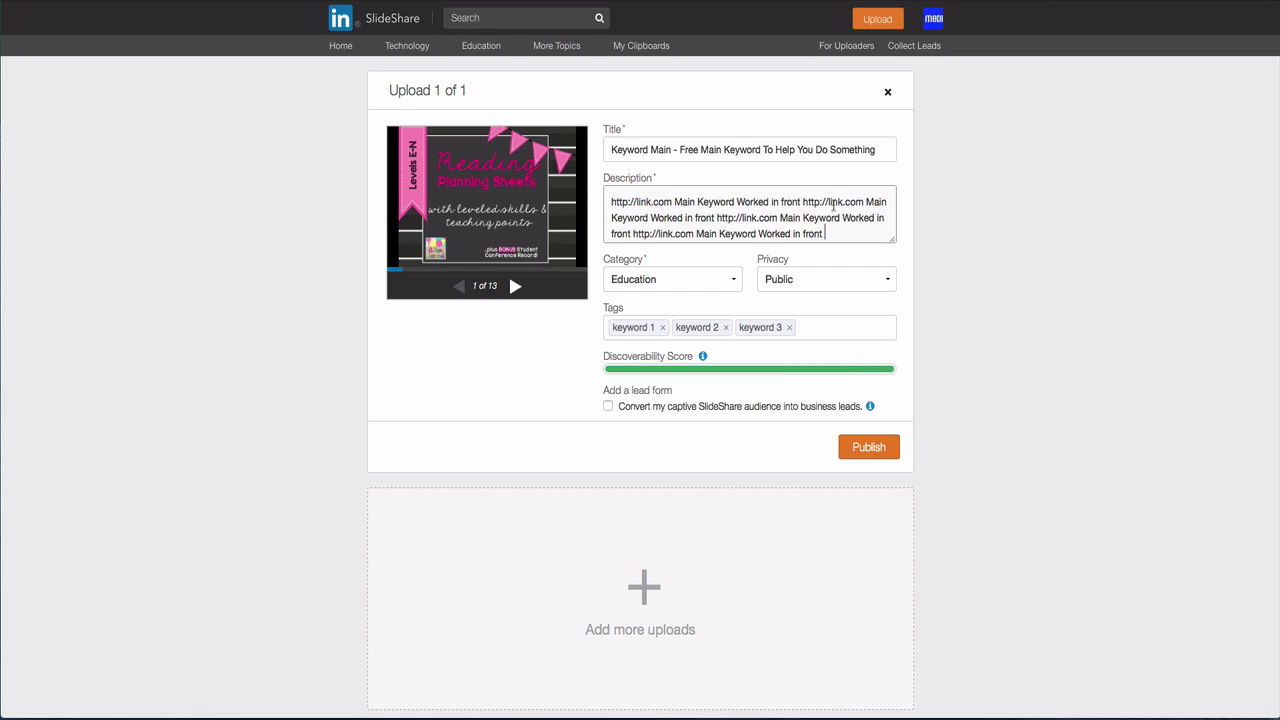
key("ctrl+v")
key("ctrl+v")
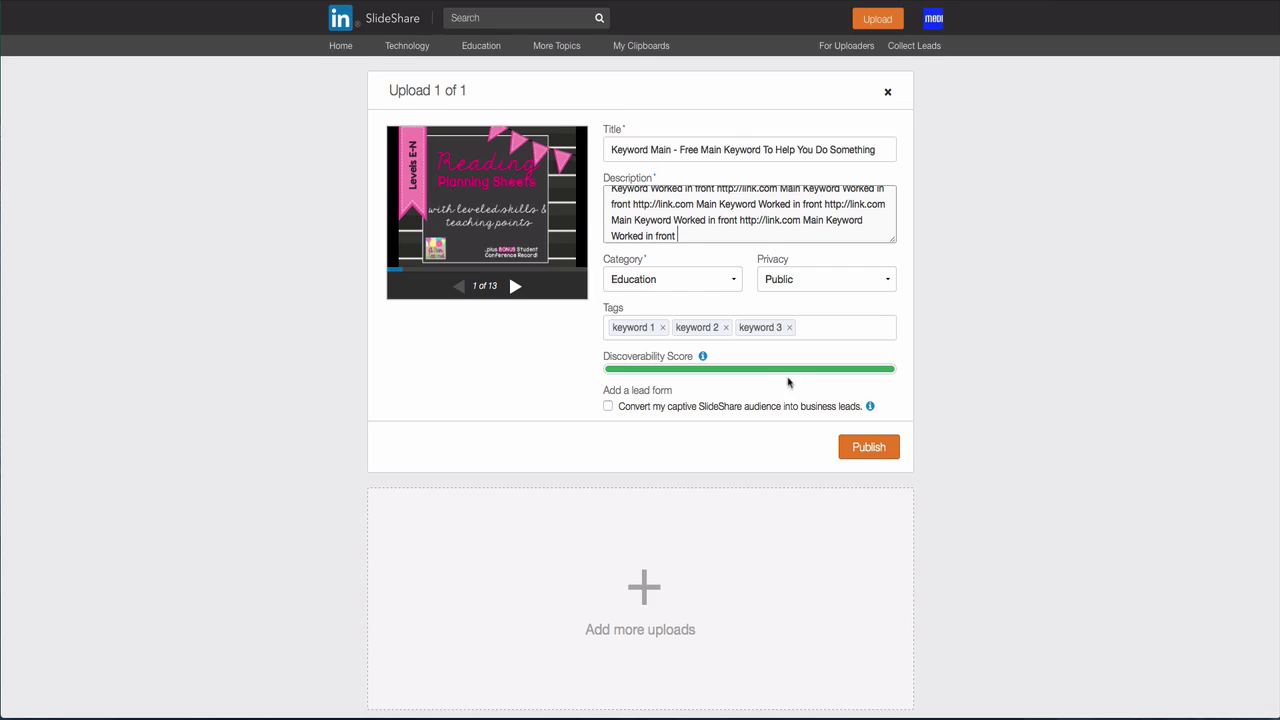
left_click(882, 450)
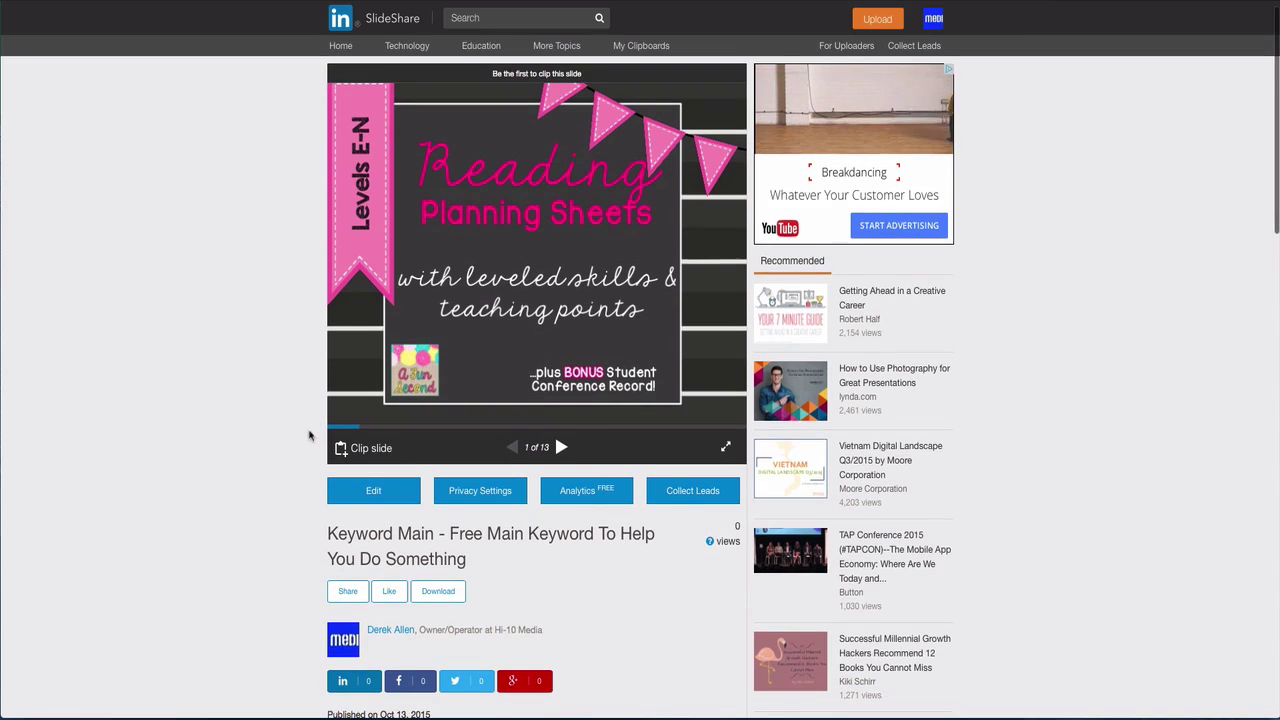
Step: Examine the published presentation's page, including the link in its description and the transcript text below the comments
scroll(309, 435, "down", 4)
scroll(305, 412, "down", 3)
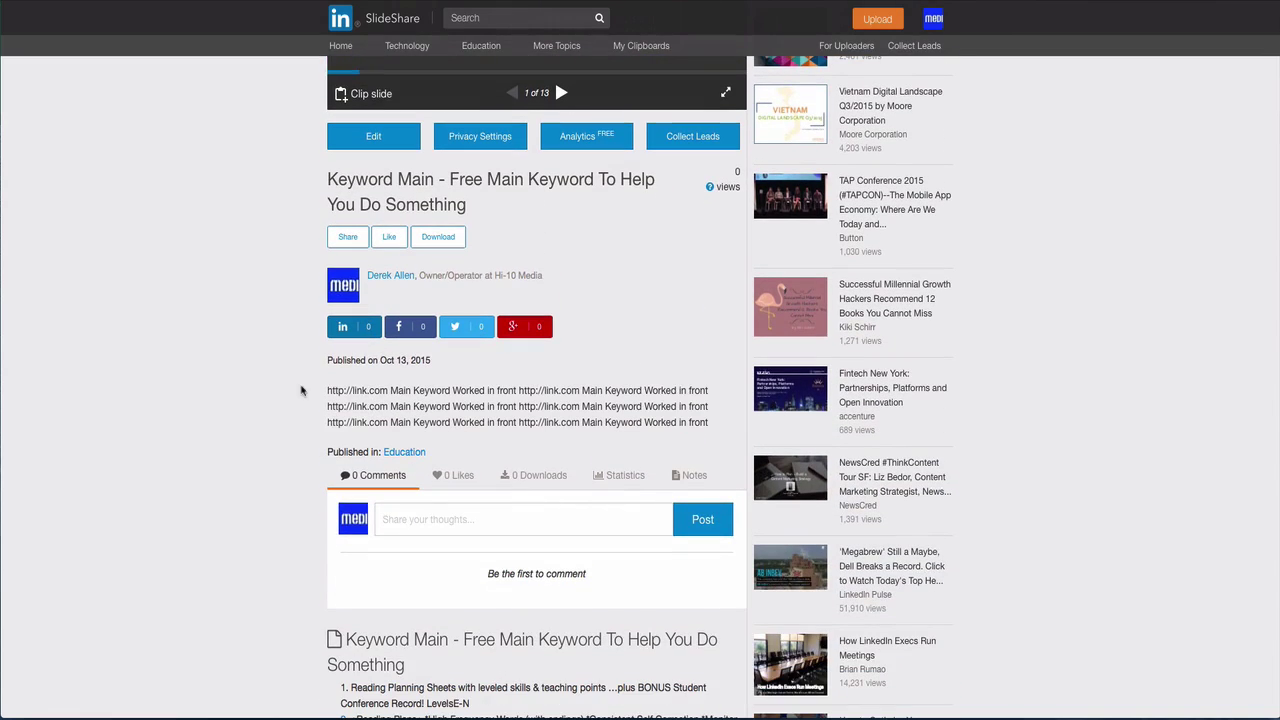
left_click_drag(328, 390, 386, 390)
left_click(332, 391)
scroll(310, 405, "down", 3)
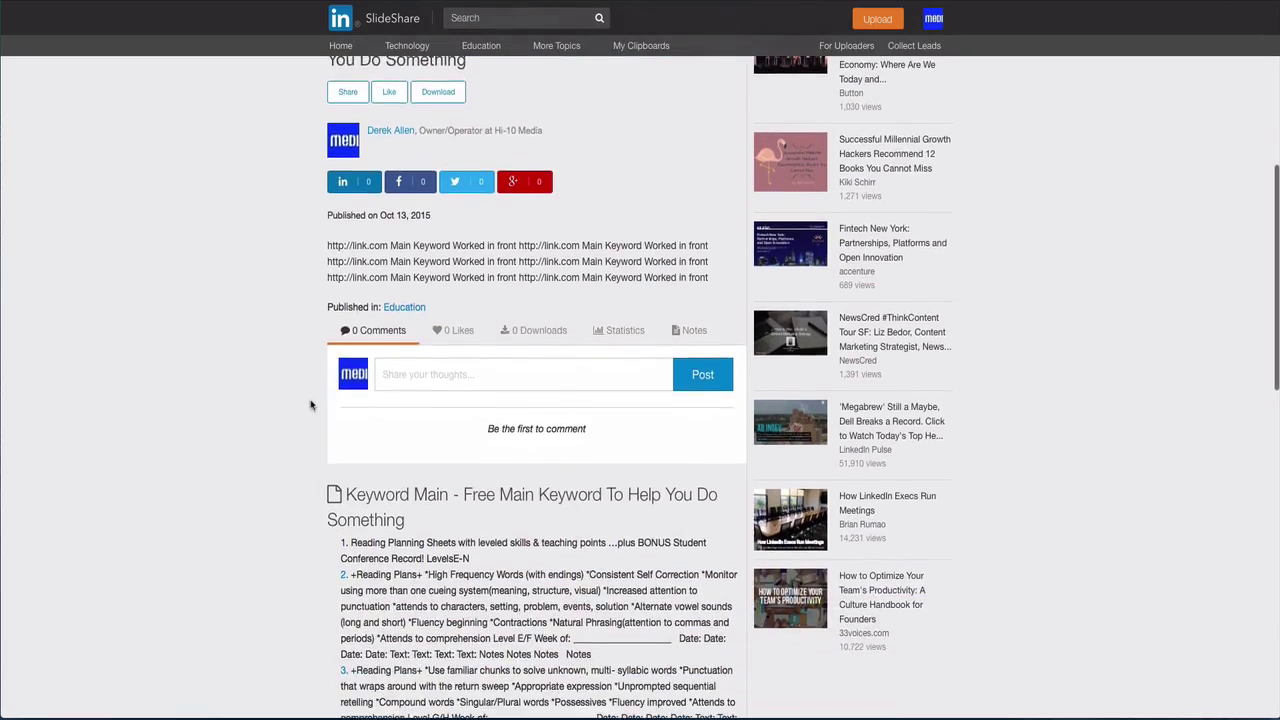
scroll(310, 405, "down", 2)
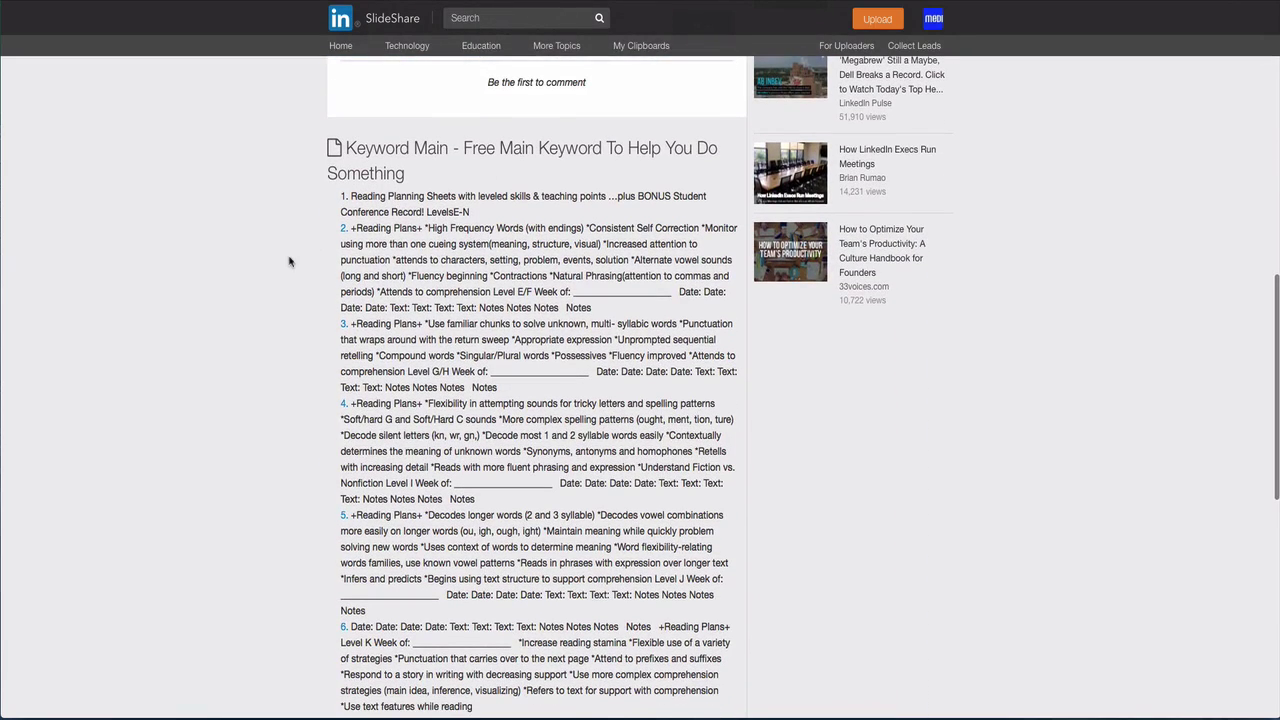
scroll(289, 262, "up", 7)
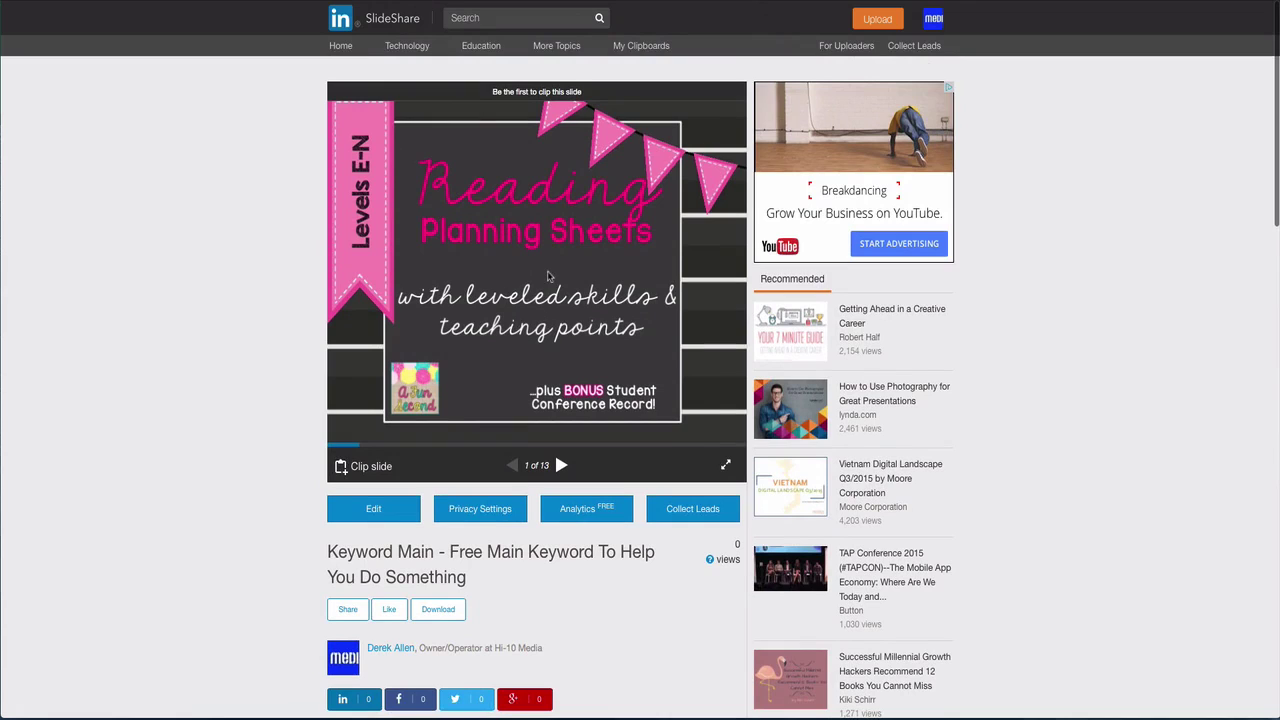
scroll(286, 303, "down", 5)
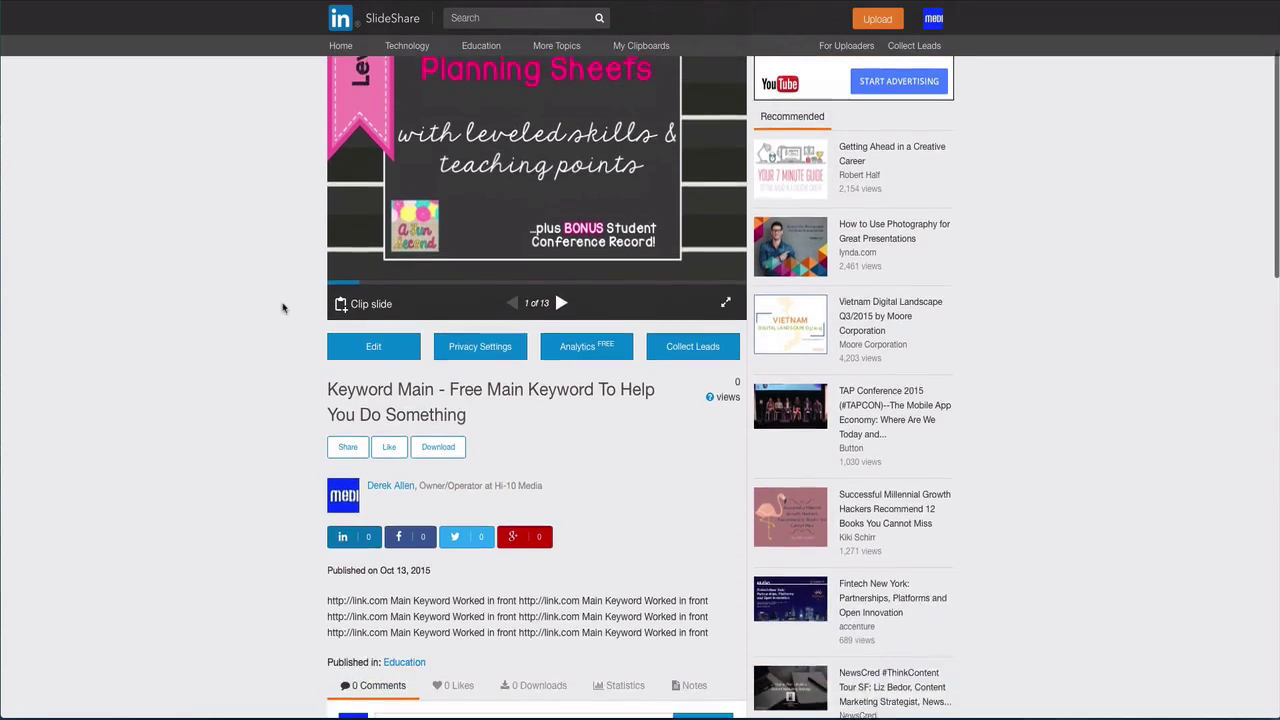
scroll(283, 308, "down", 4)
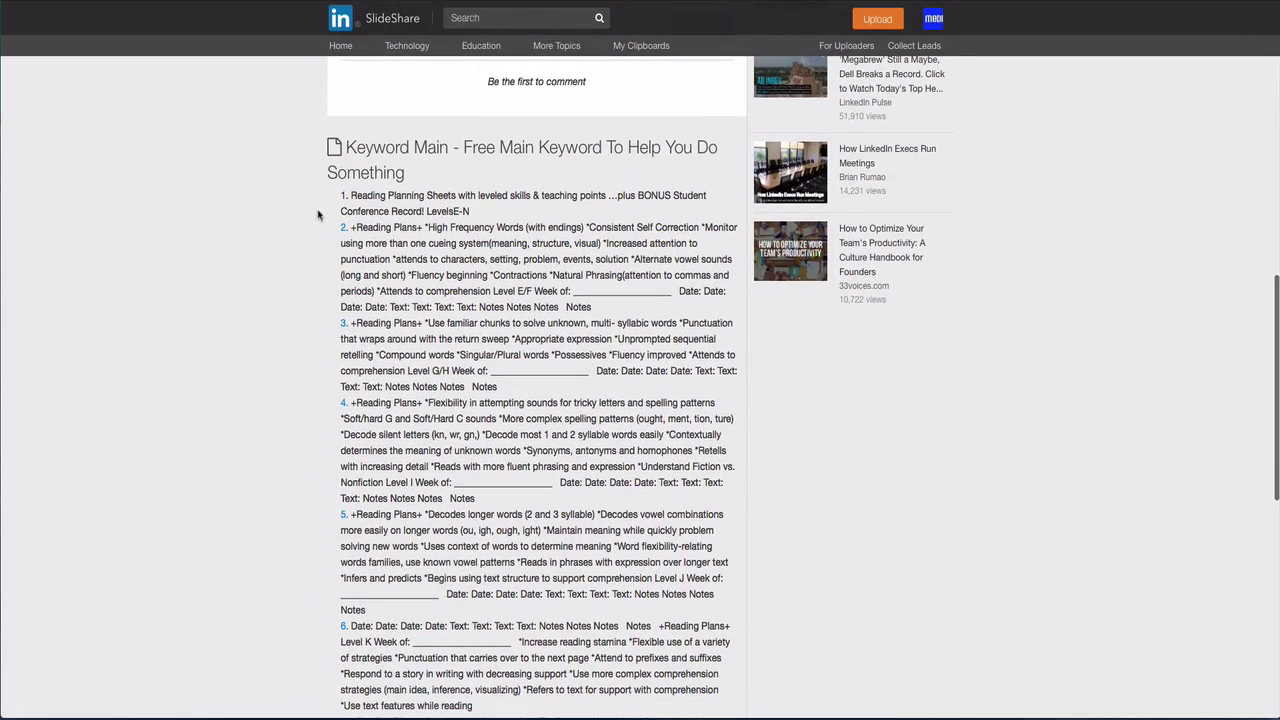
left_click_drag(335, 198, 733, 599)
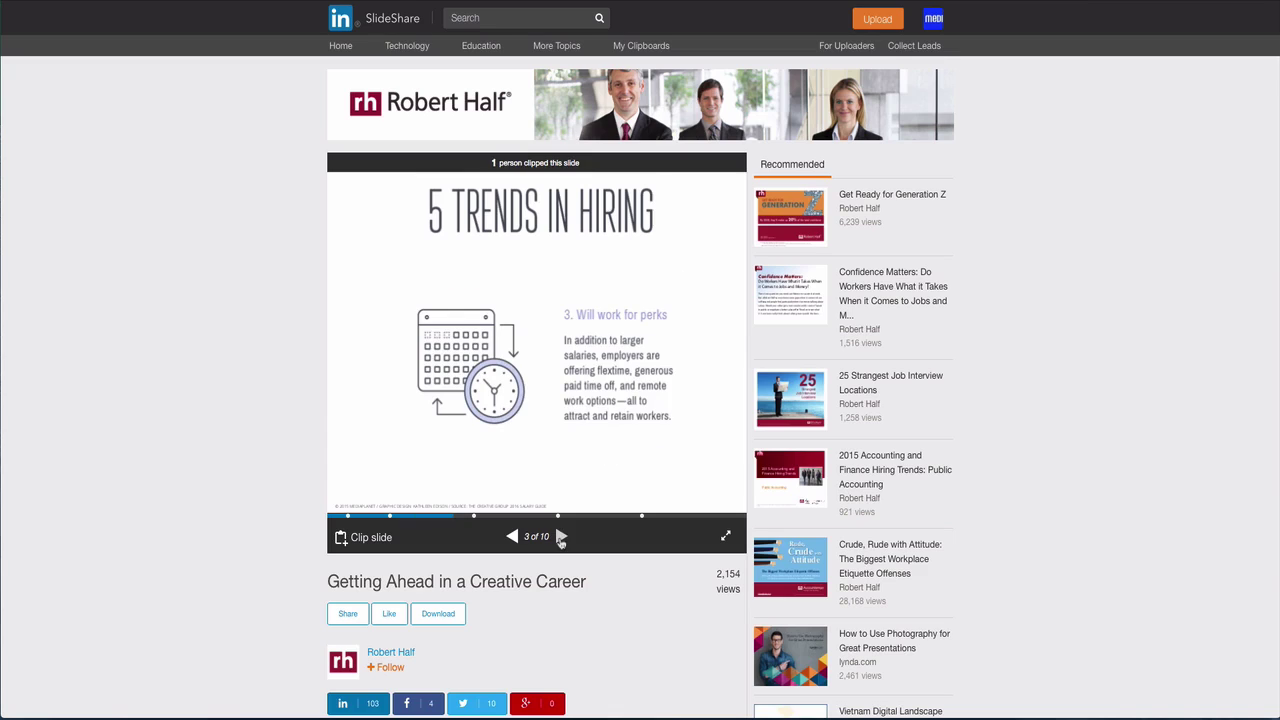
Step: Page forward through the "Getting Ahead in a Creative Career" presentation from slide 3 to slide 6
left_click(561, 538)
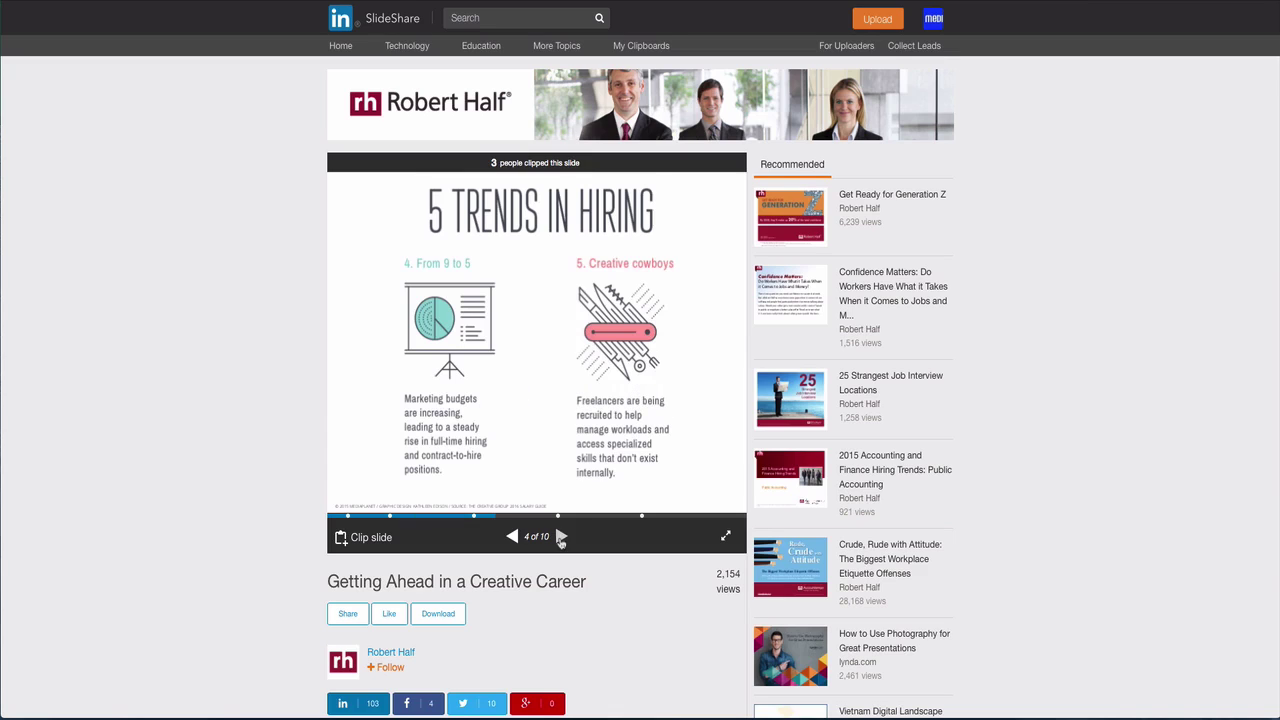
left_click(561, 538)
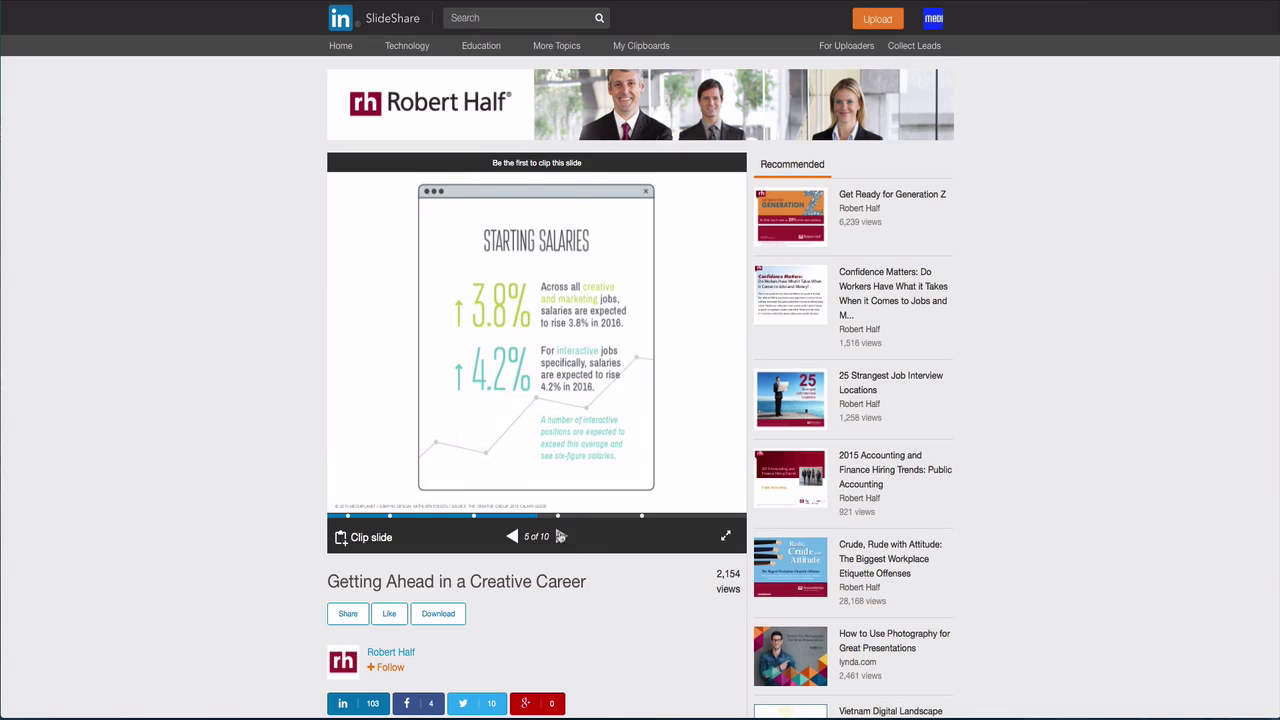
left_click(561, 537)
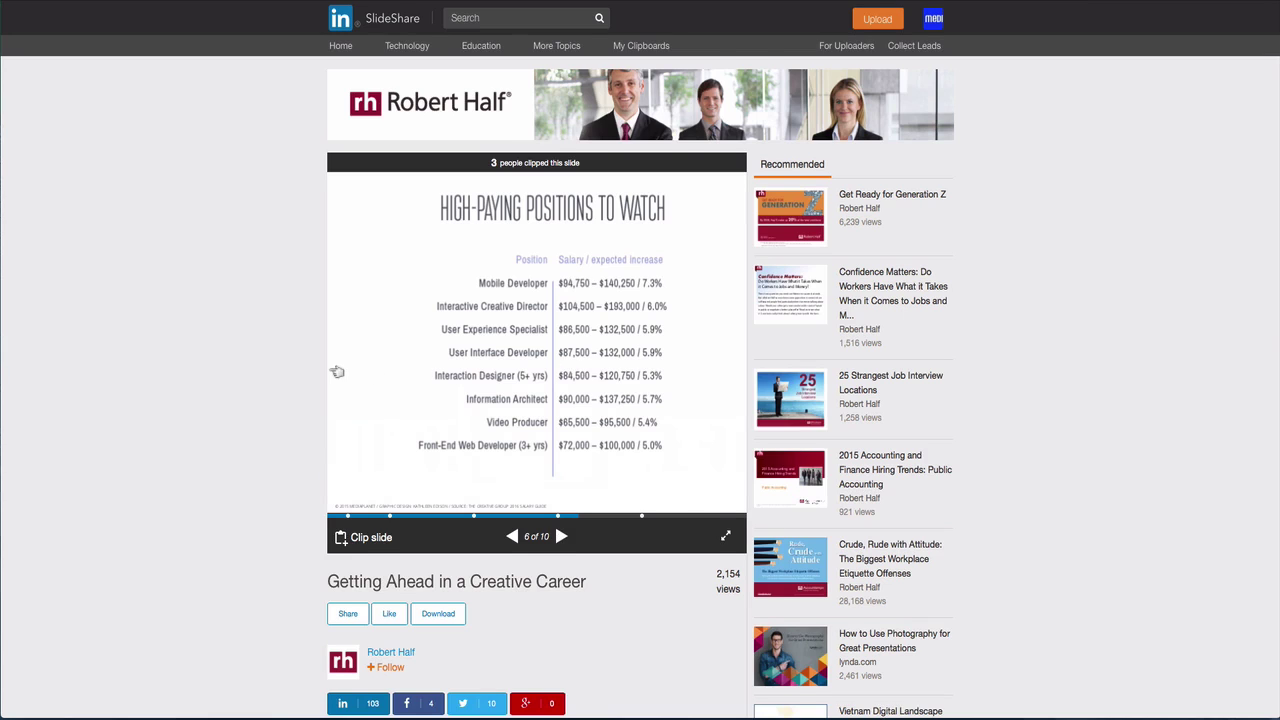
scroll(334, 371, "down", 1)
scroll(336, 372, "up", 1)
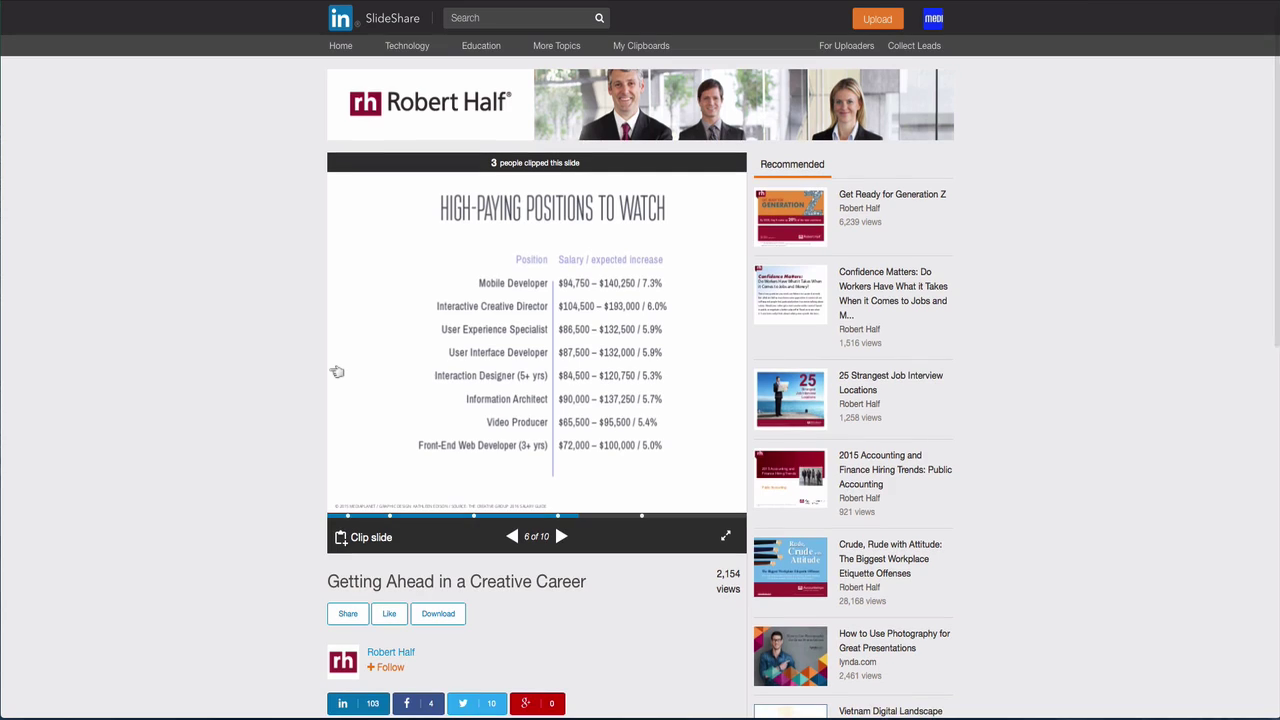